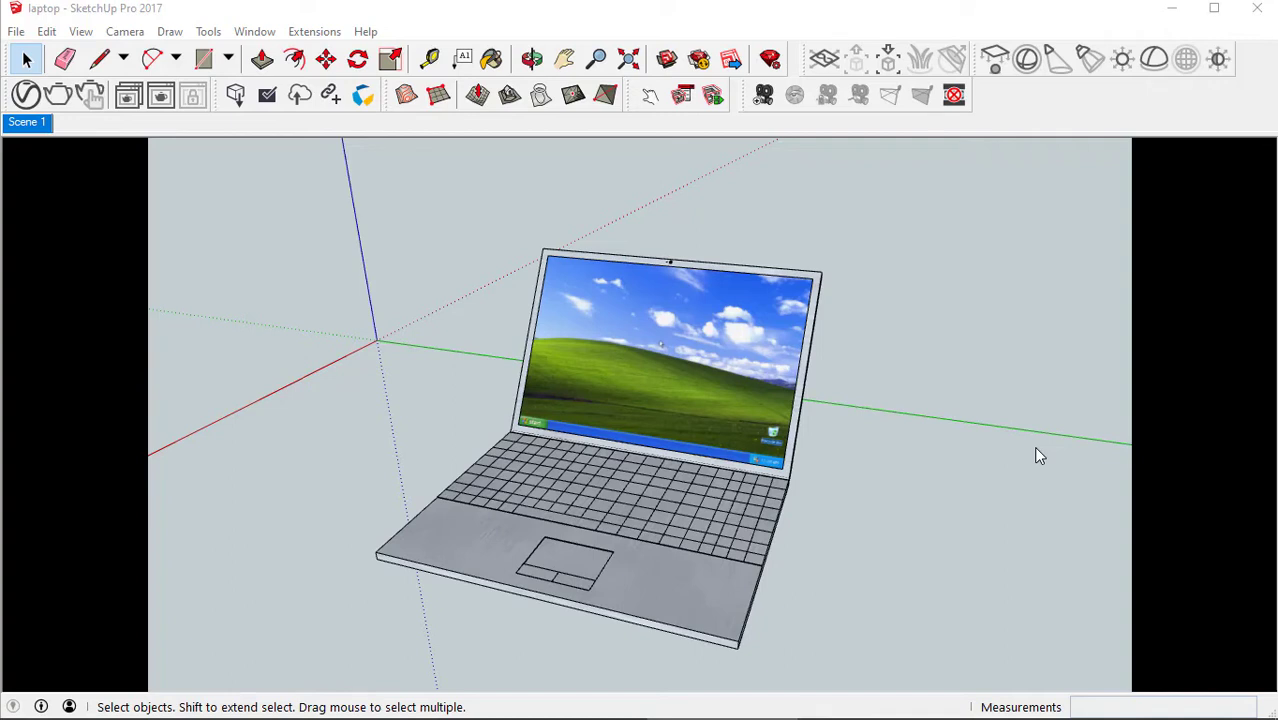
Place a V-Ray ground plane below the laptop's front corner and open the V-Ray Asset Editor.
click(825, 58)
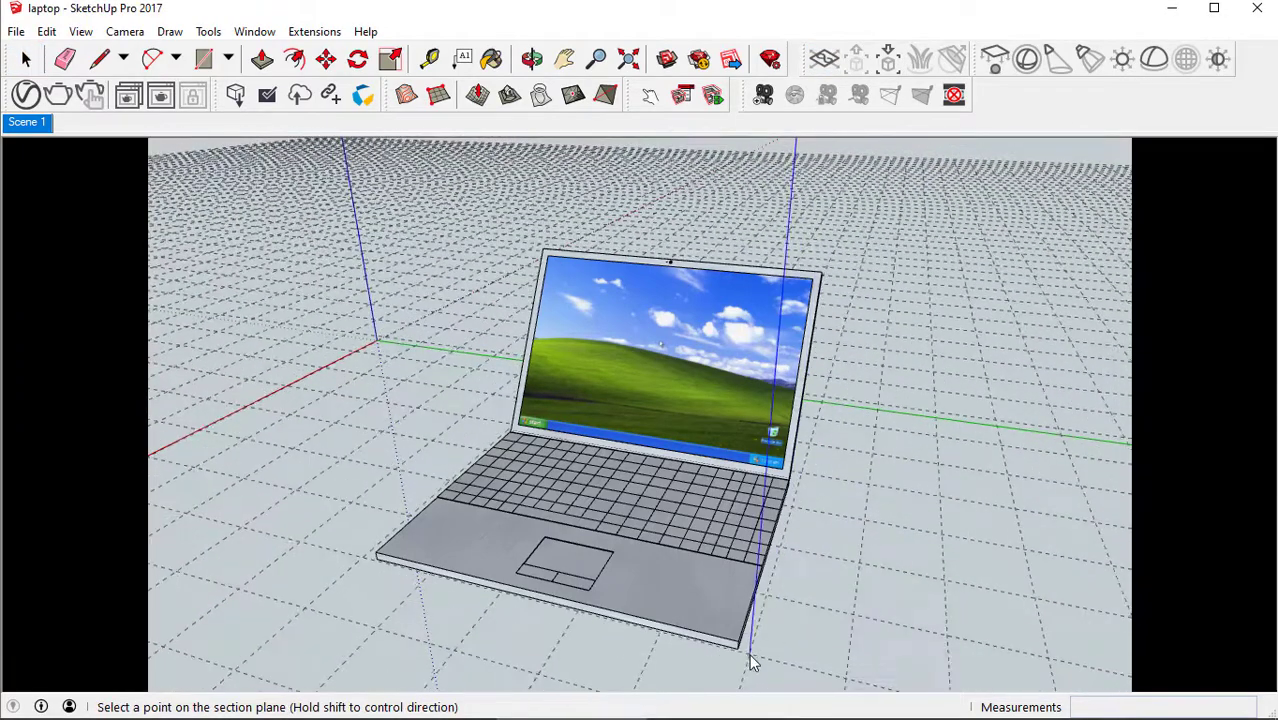
click(742, 657)
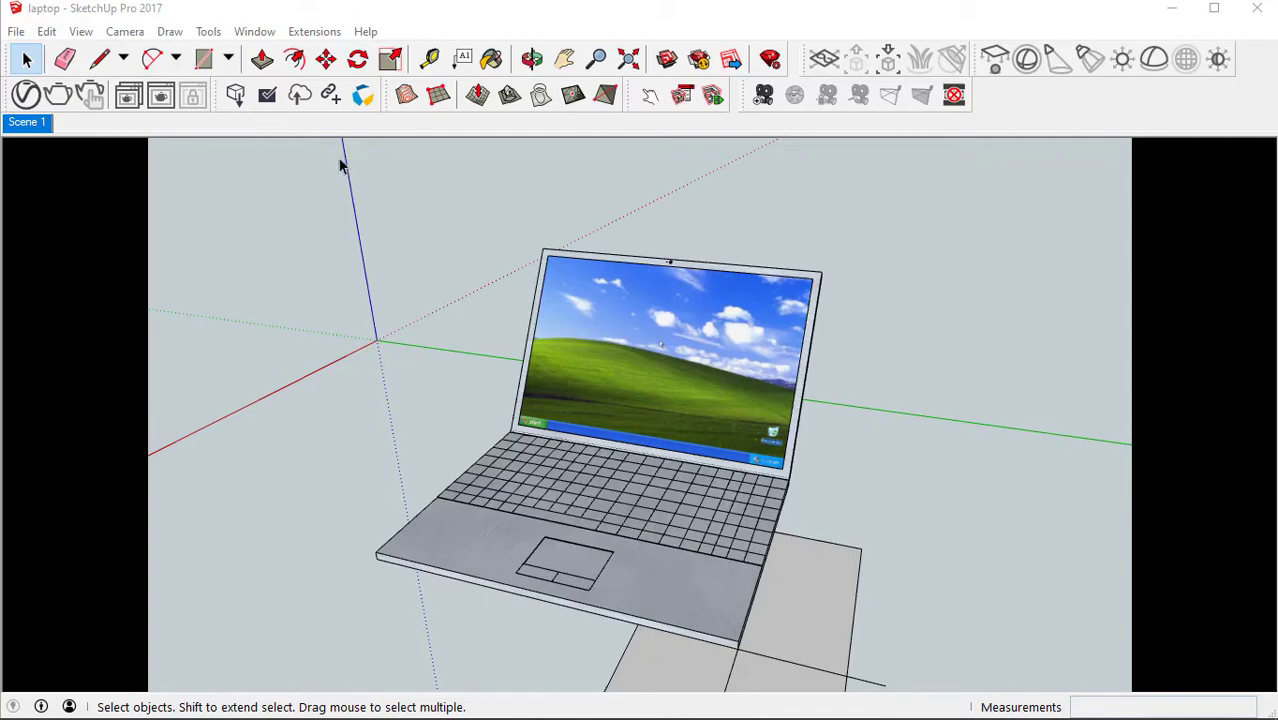
click(26, 94)
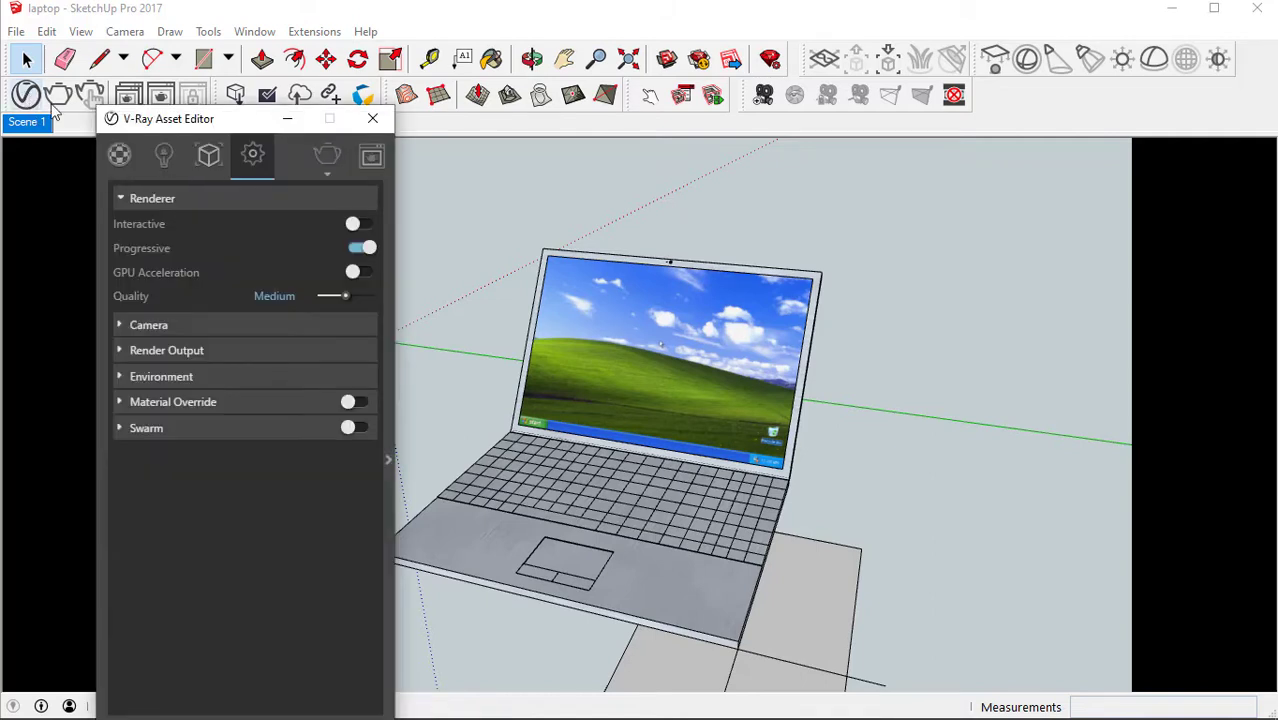
Check the winxppro material in the Materials list, then show the SunLight parameters under Lights.
click(119, 156)
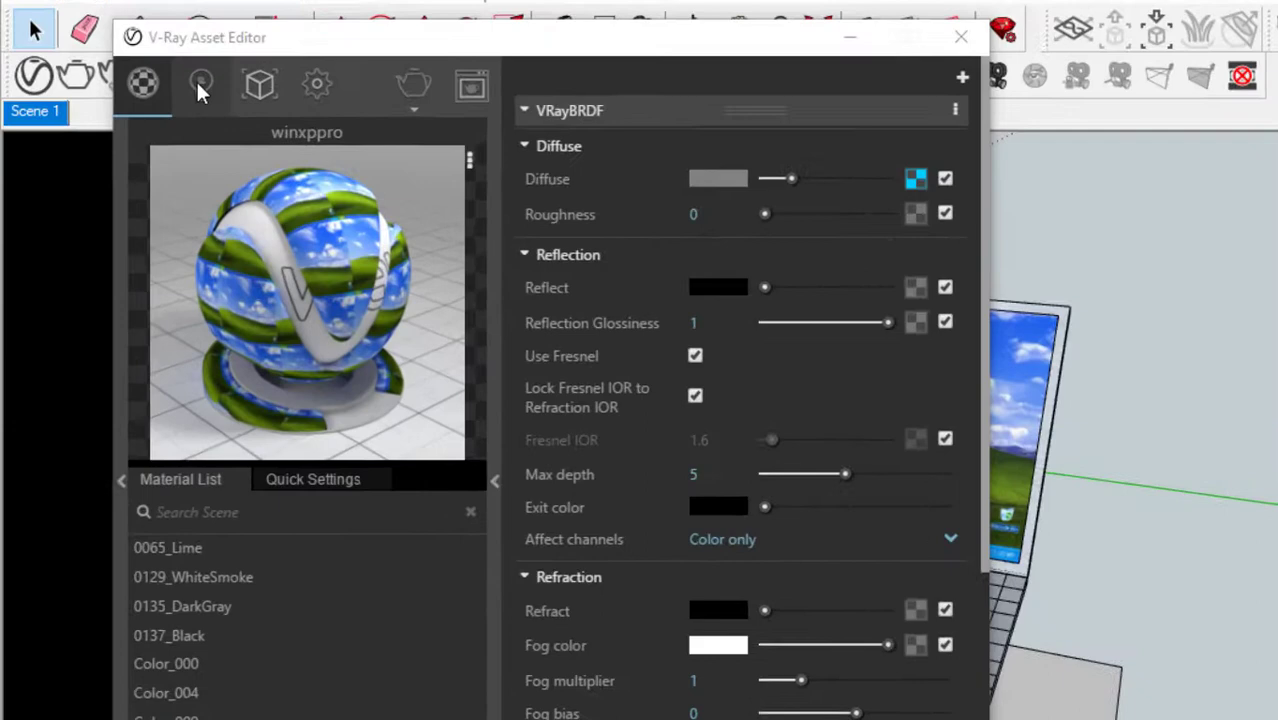
click(199, 84)
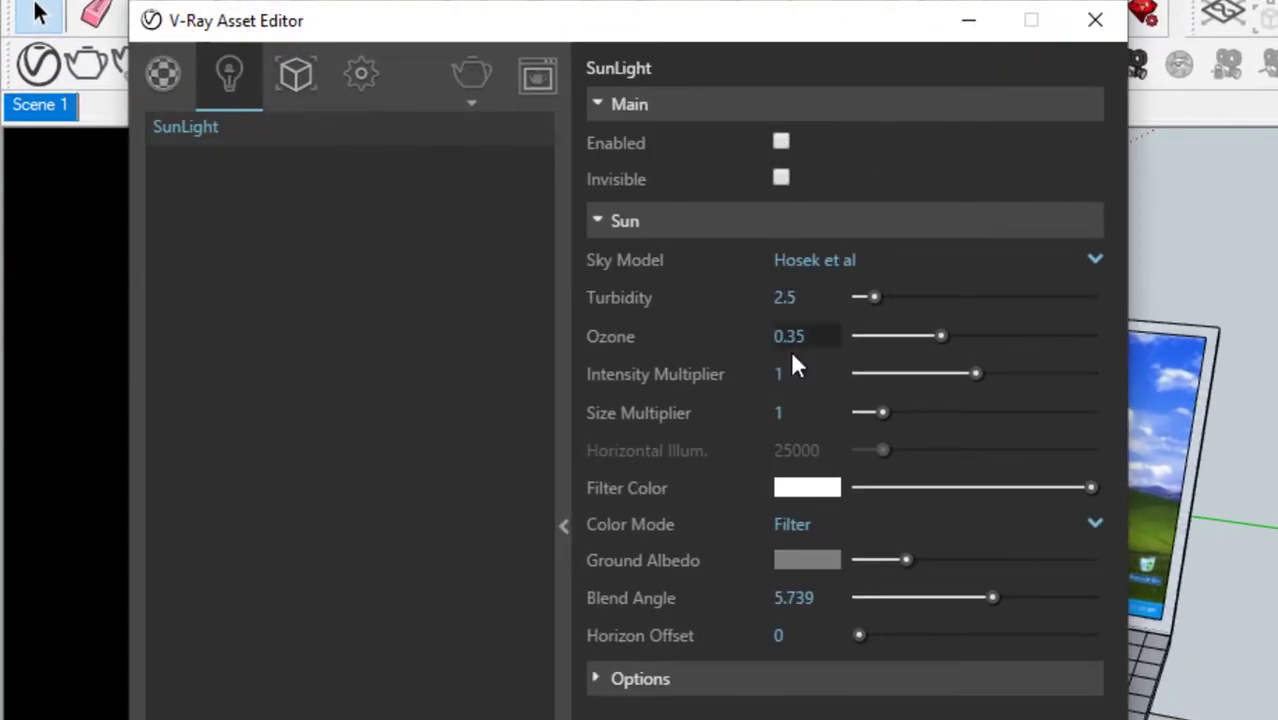
Set the SunLight intensity multiplier to 0.
click(775, 378)
text(0)
key(Return)
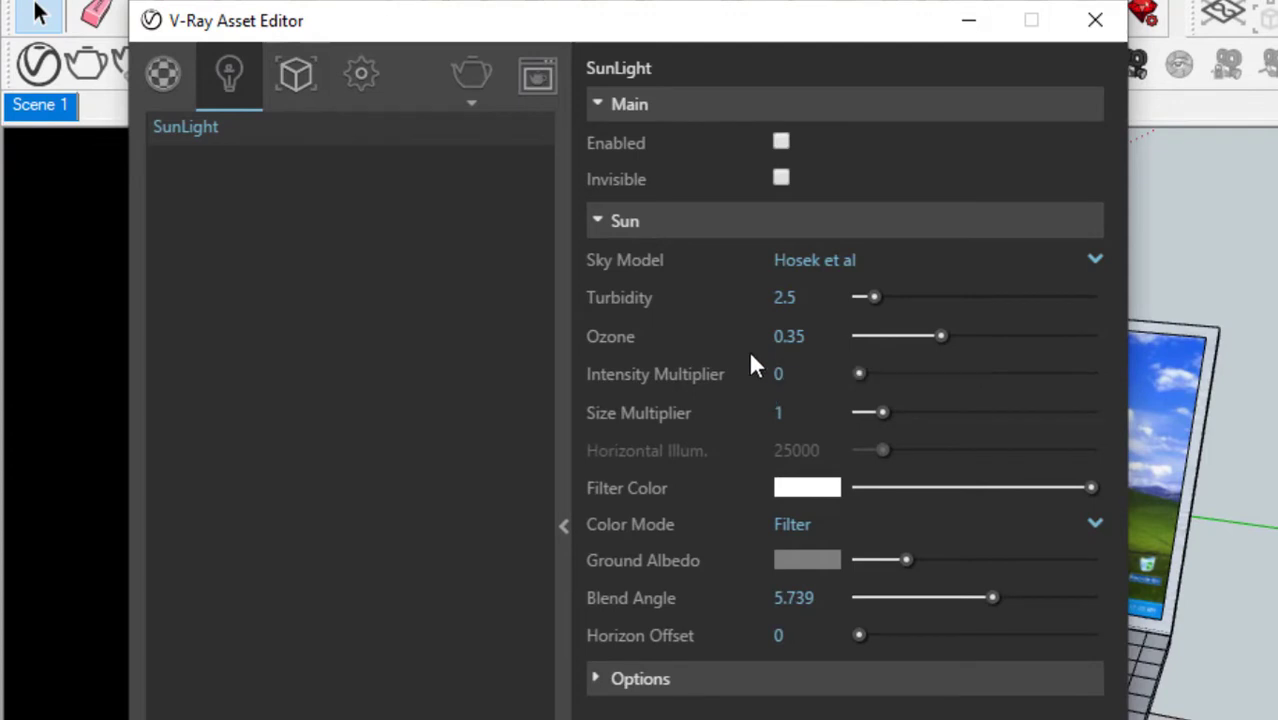
Set the camera Exposure Value (EV) to 8 in the render settings.
click(358, 74)
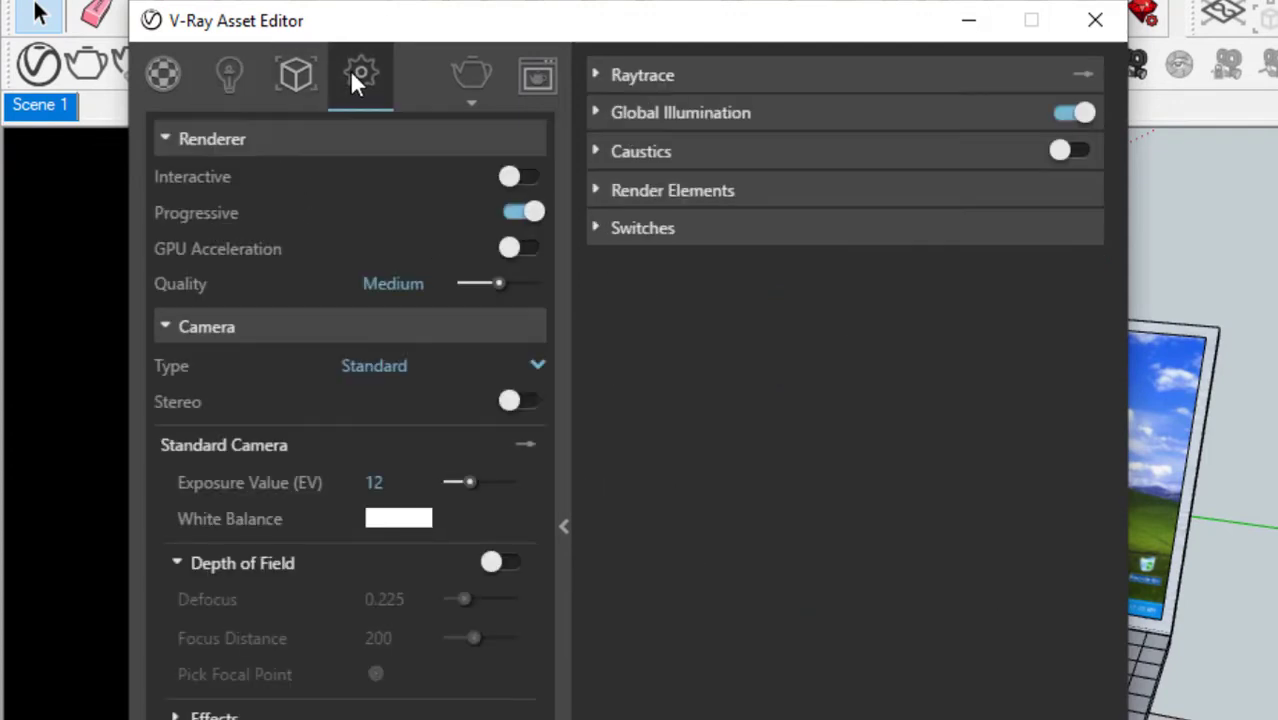
click(373, 483)
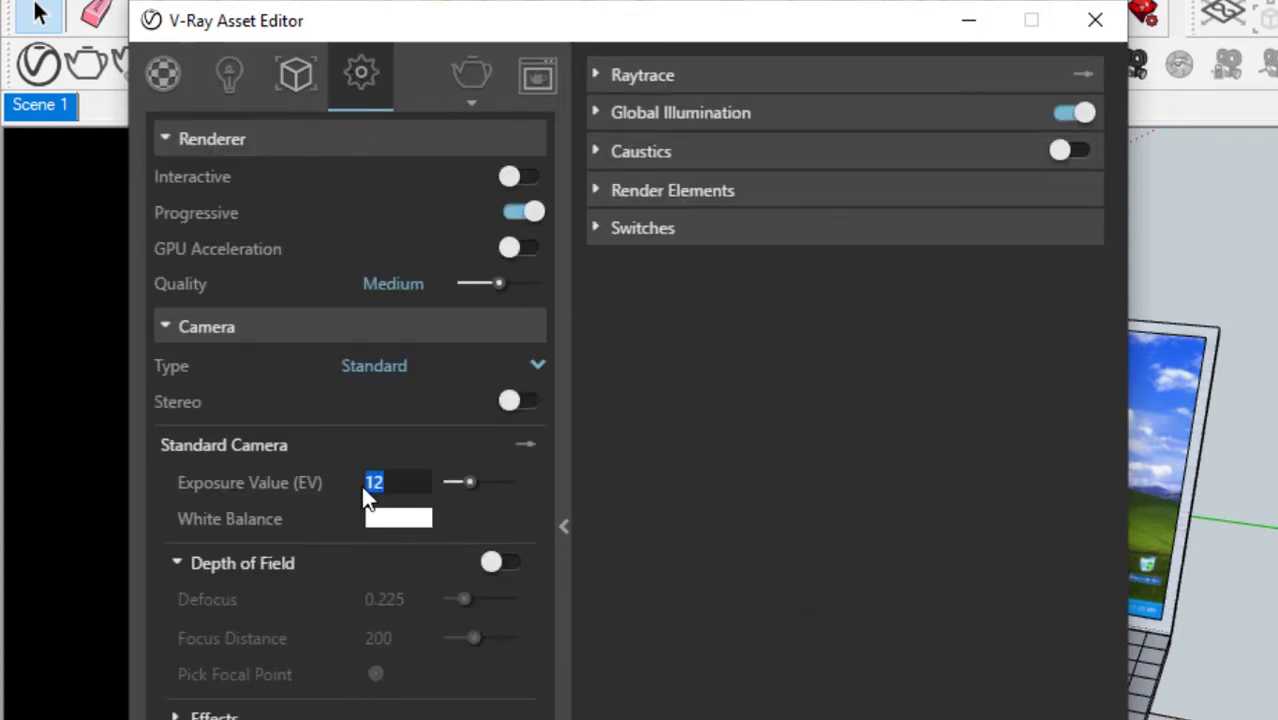
text(8)
key(Return)
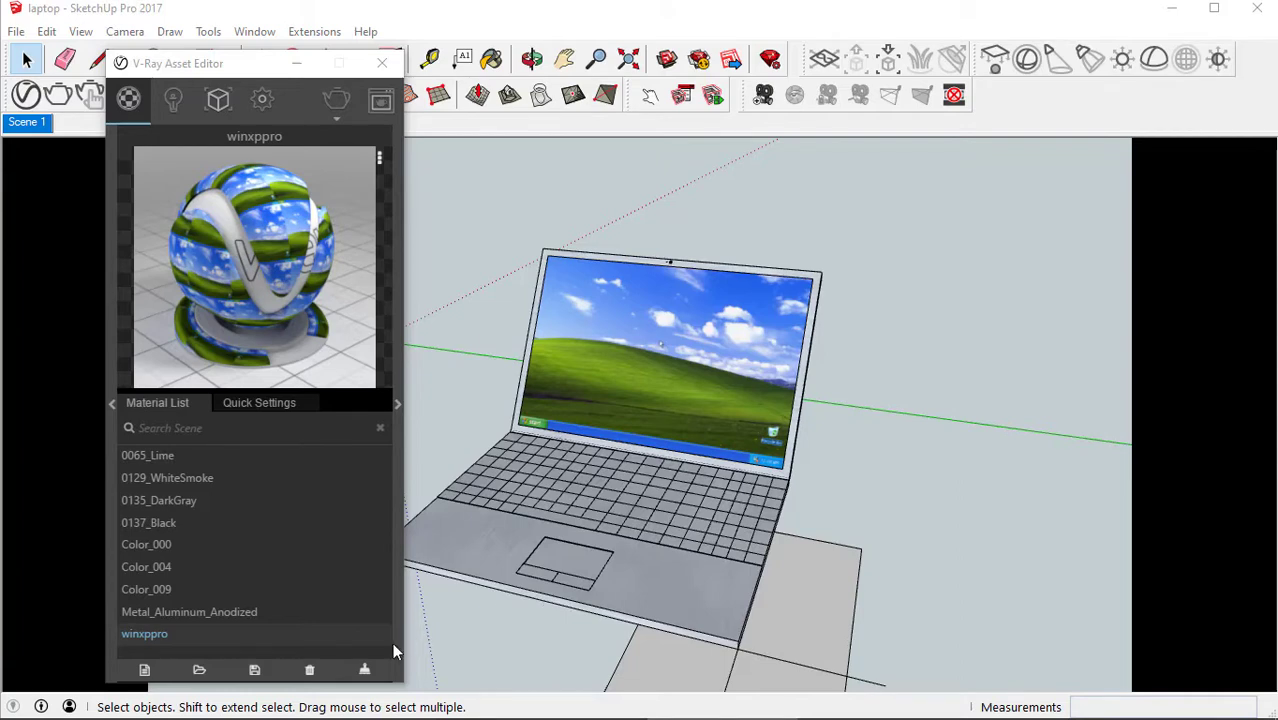
Add an Emissive layer to the winxppro material.
click(396, 408)
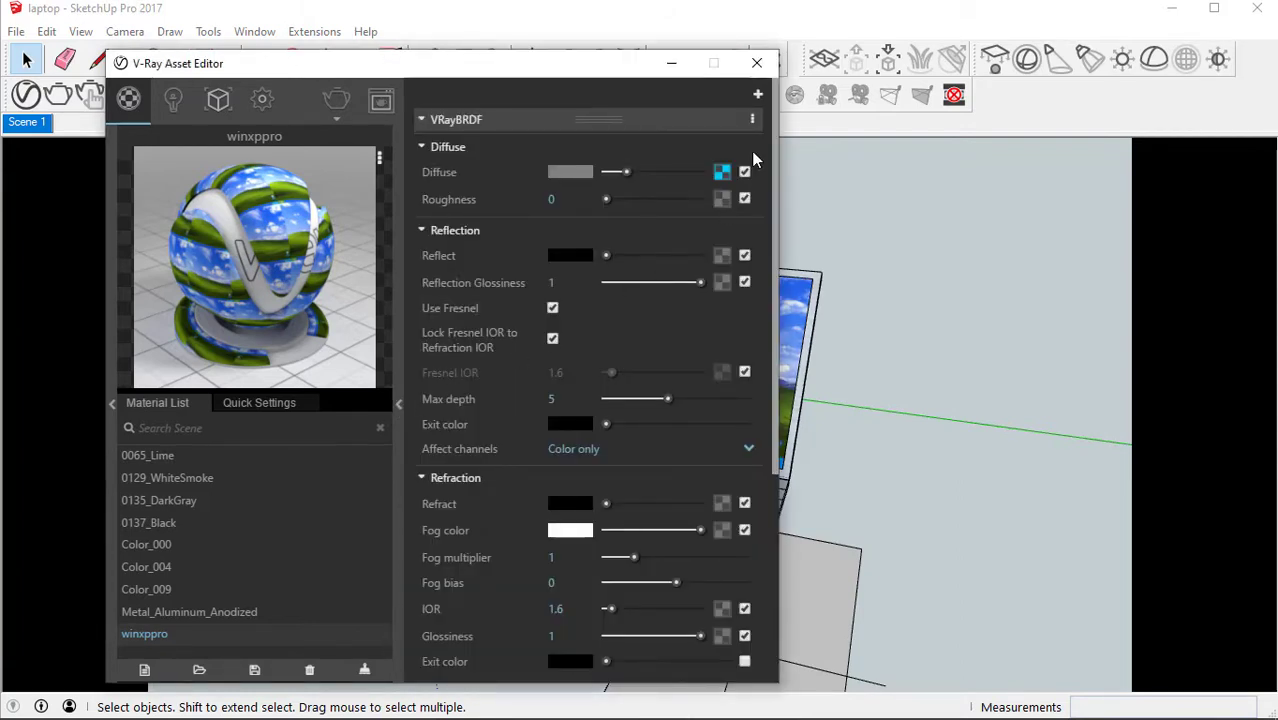
click(758, 94)
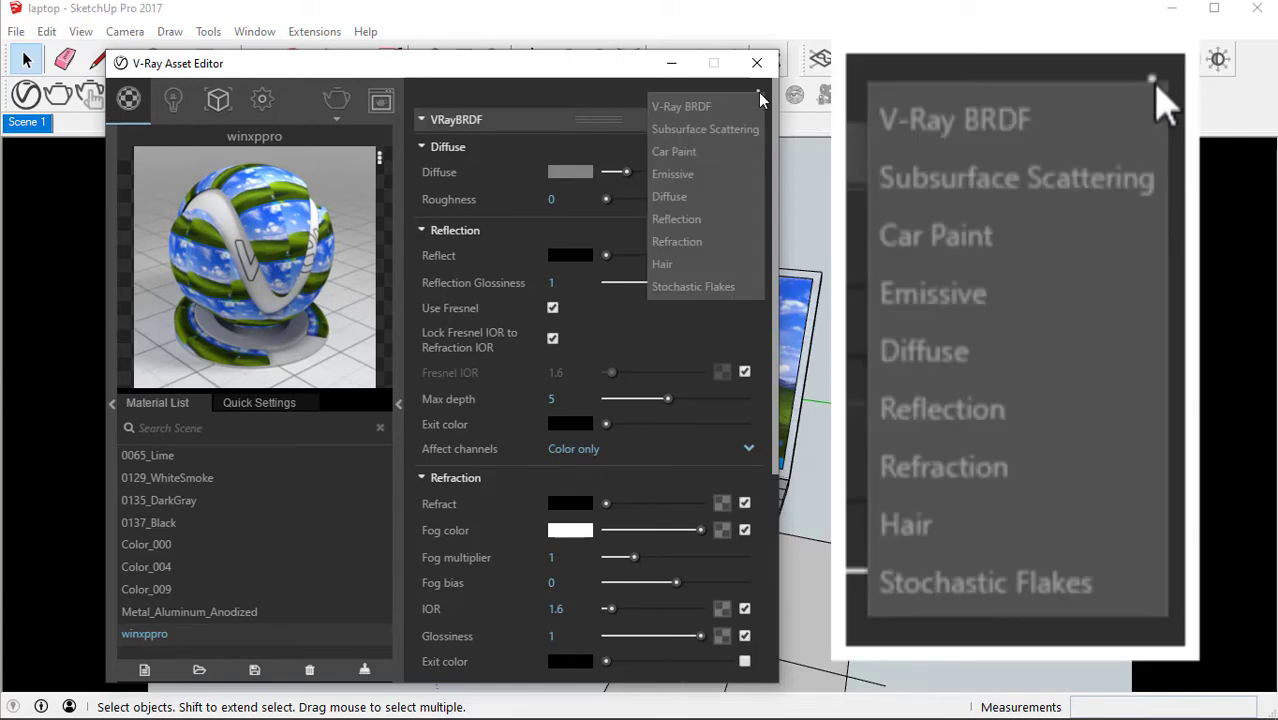
click(674, 175)
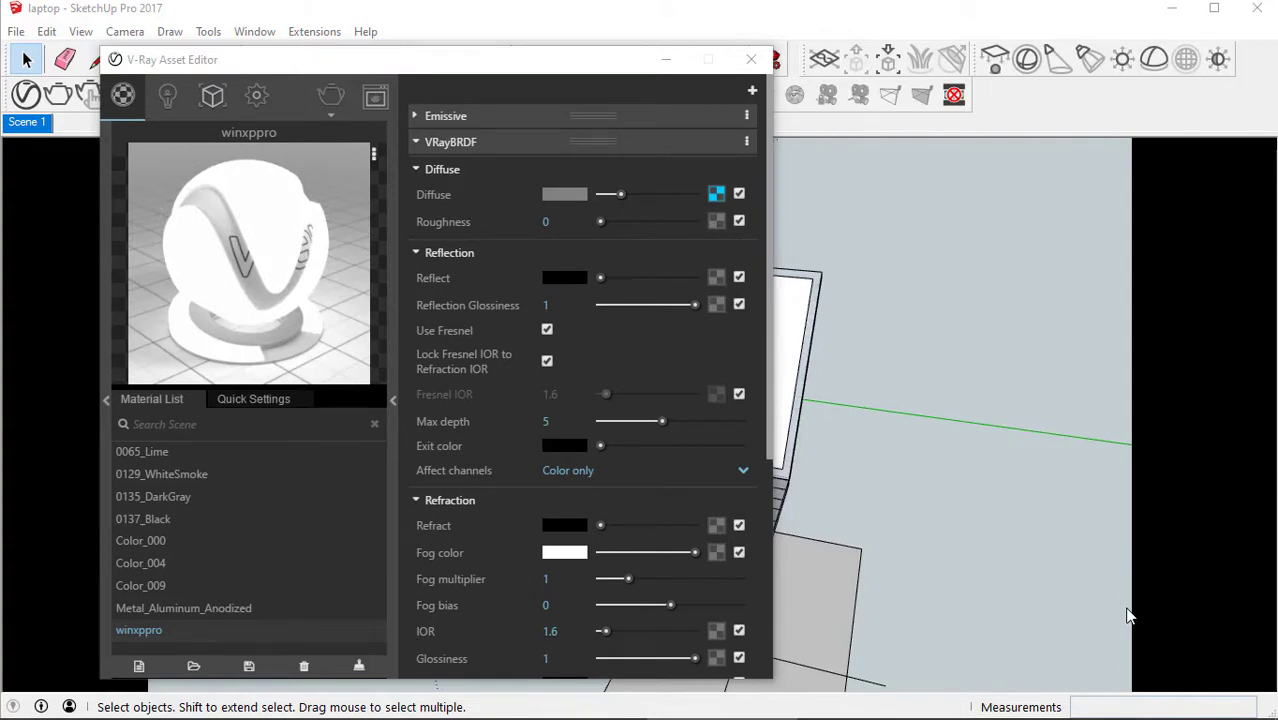
Run a test render and expand the winxppro Emissive layer settings.
click(326, 116)
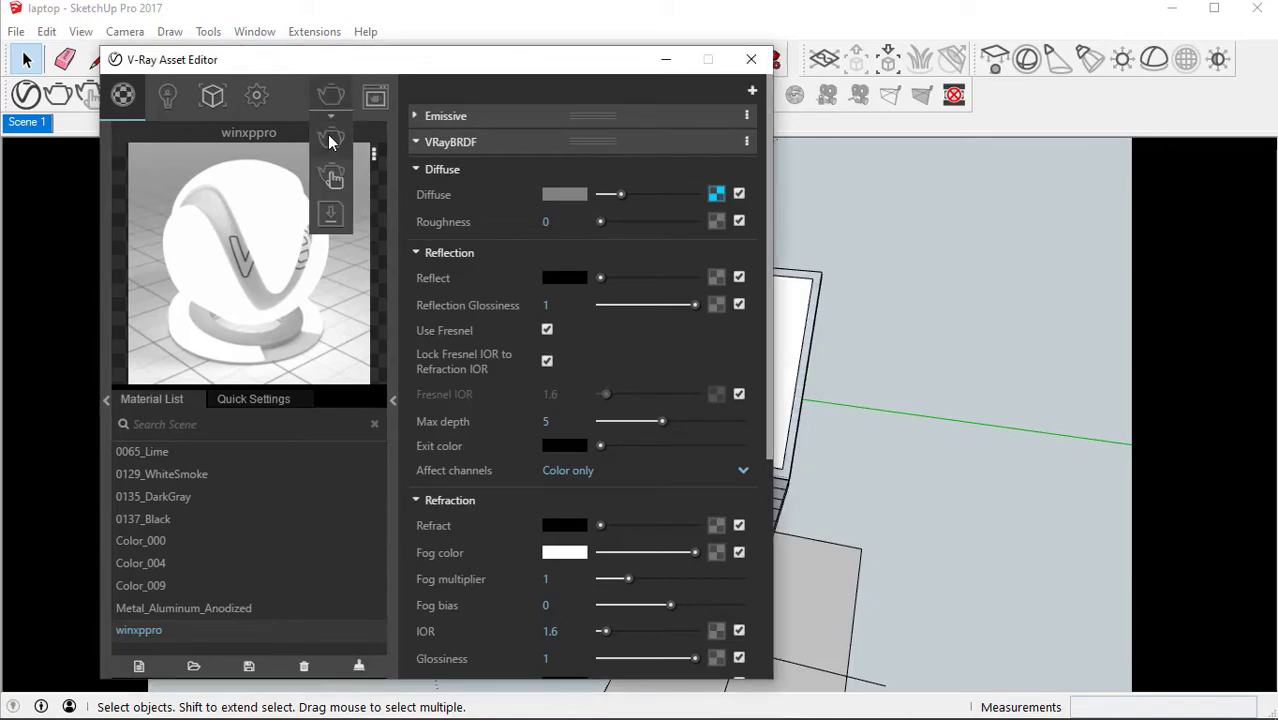
click(330, 140)
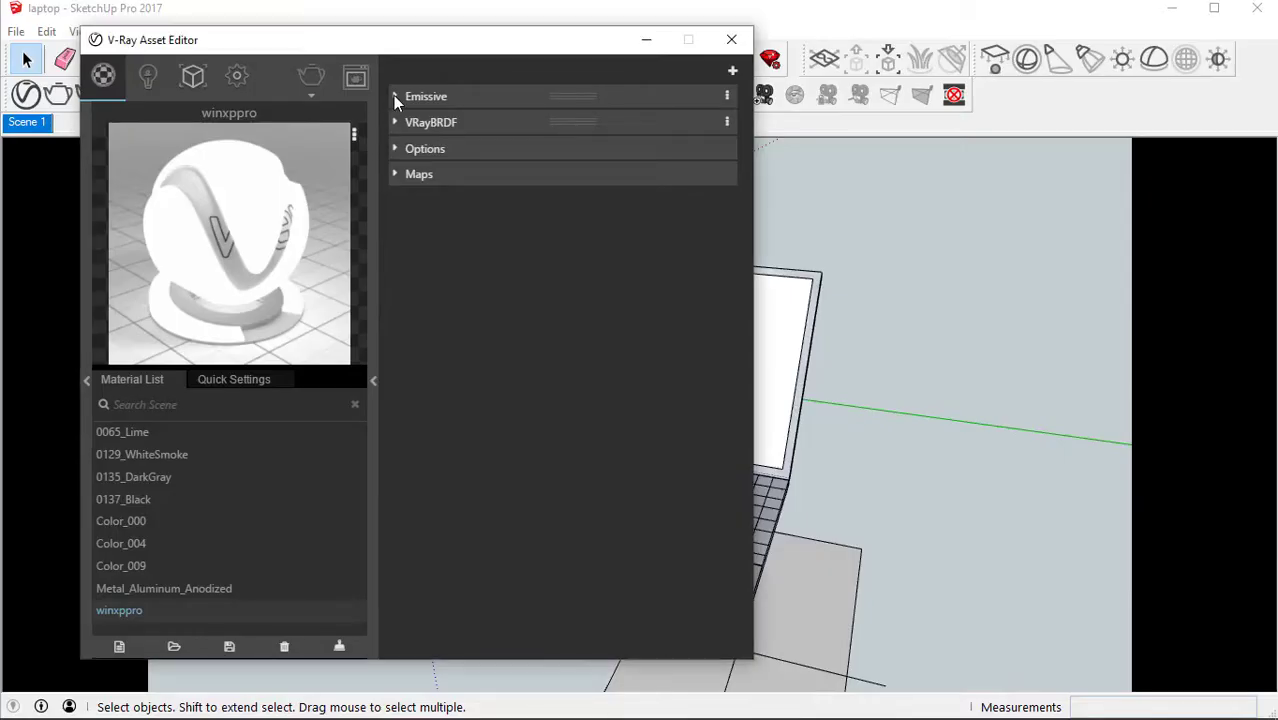
click(395, 97)
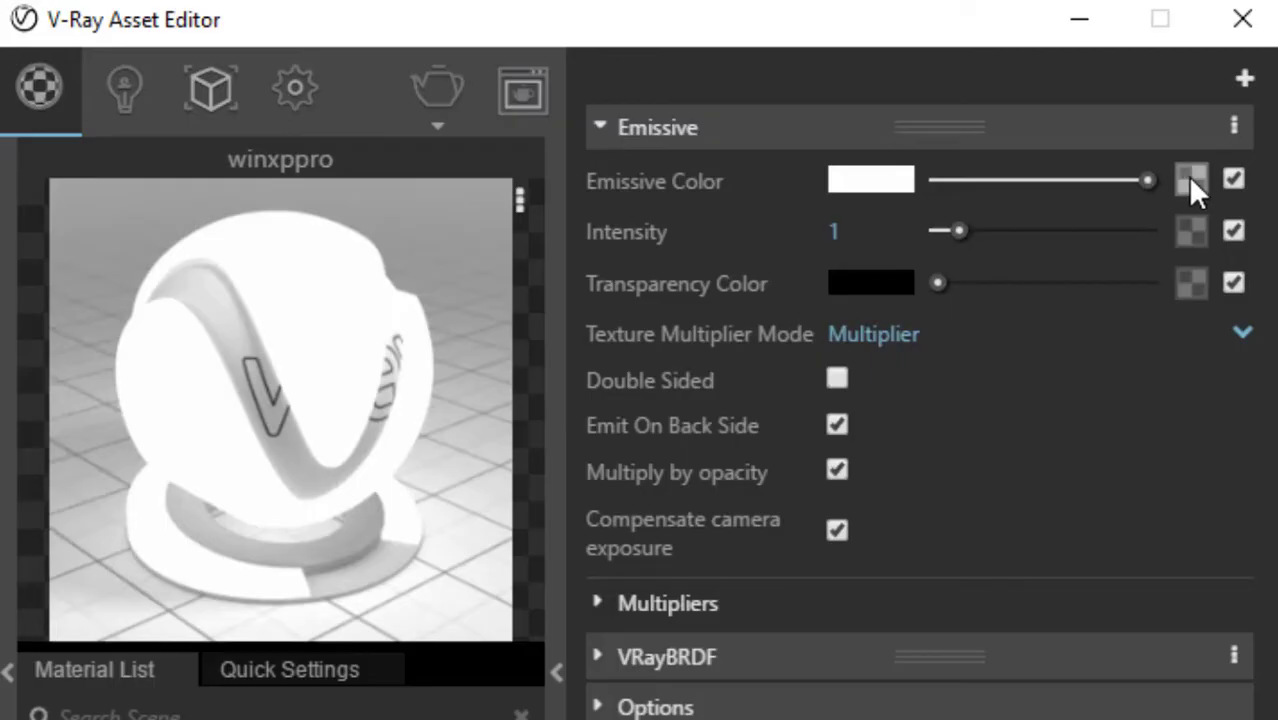
Load the winxppro wallpaper image as a Bitmap texture for the Emissive colour.
click(1190, 181)
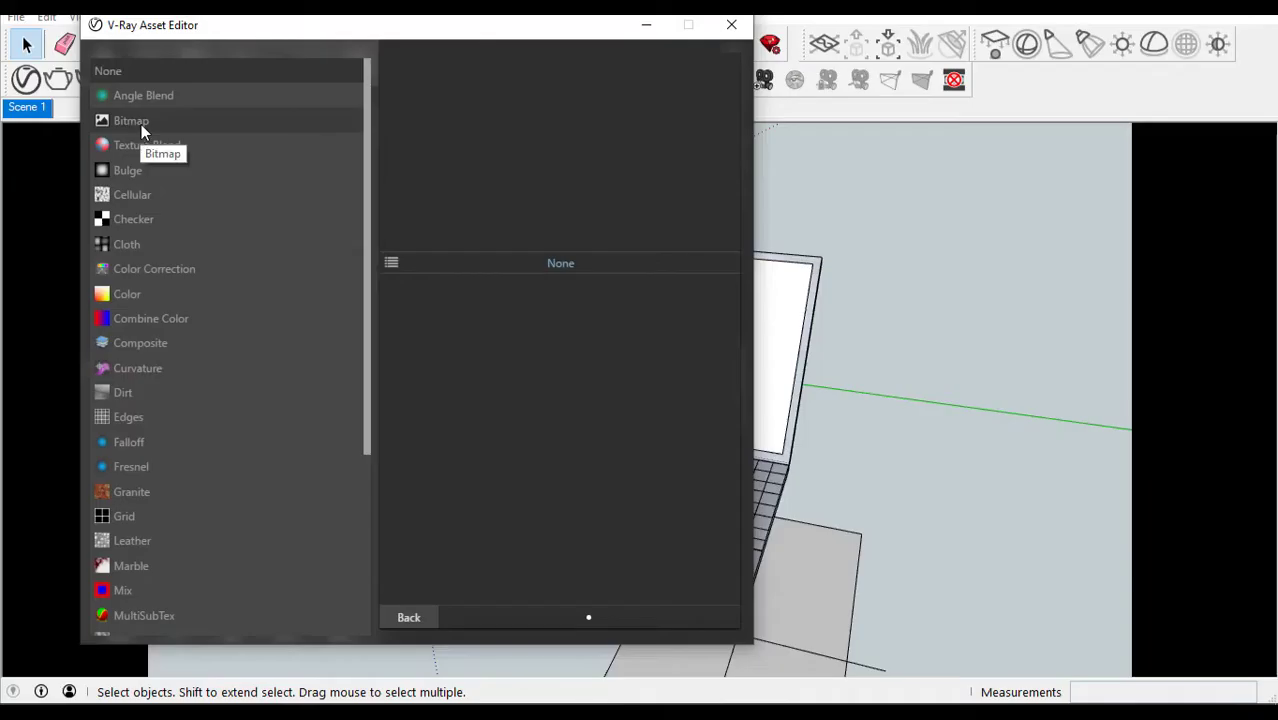
click(141, 124)
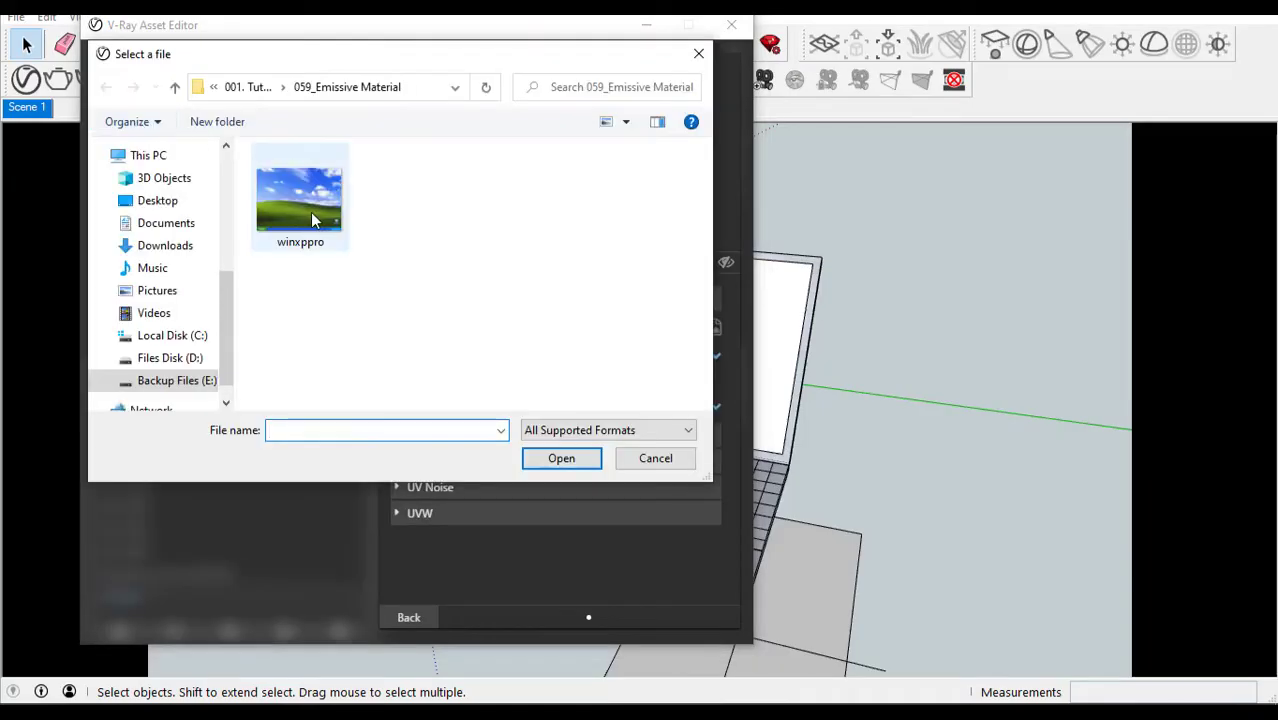
click(310, 218)
click(565, 462)
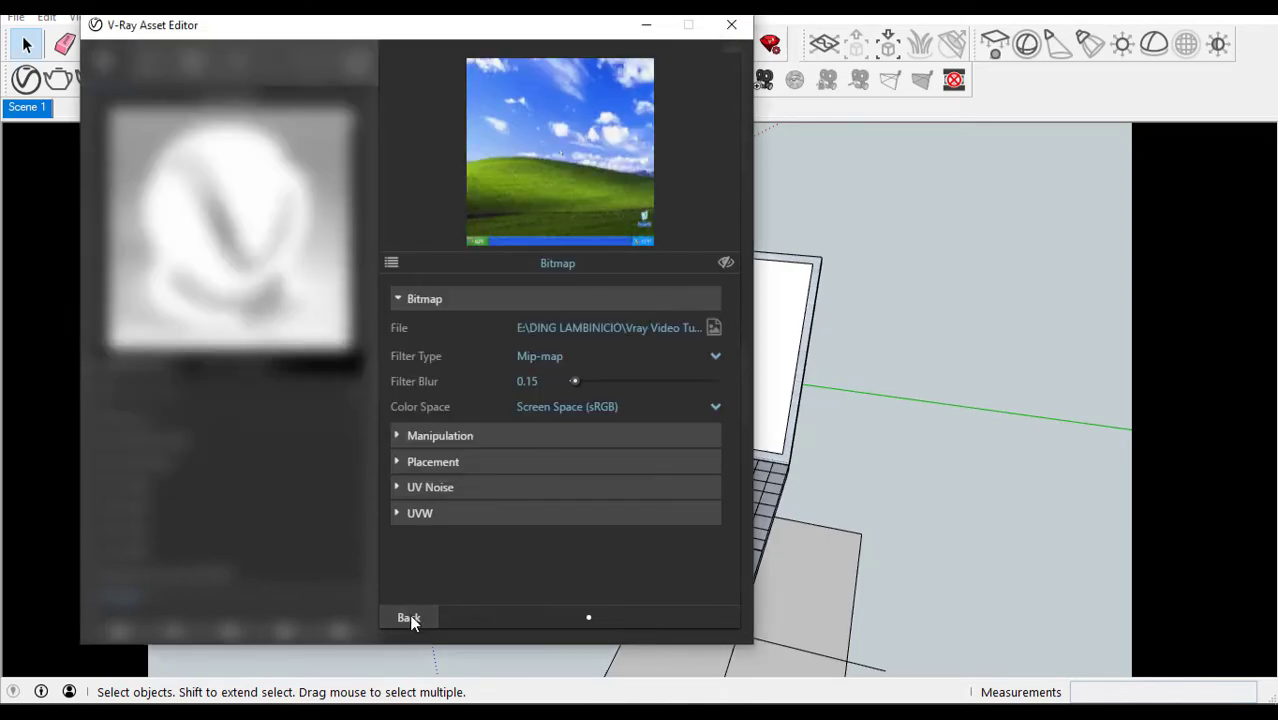
click(409, 617)
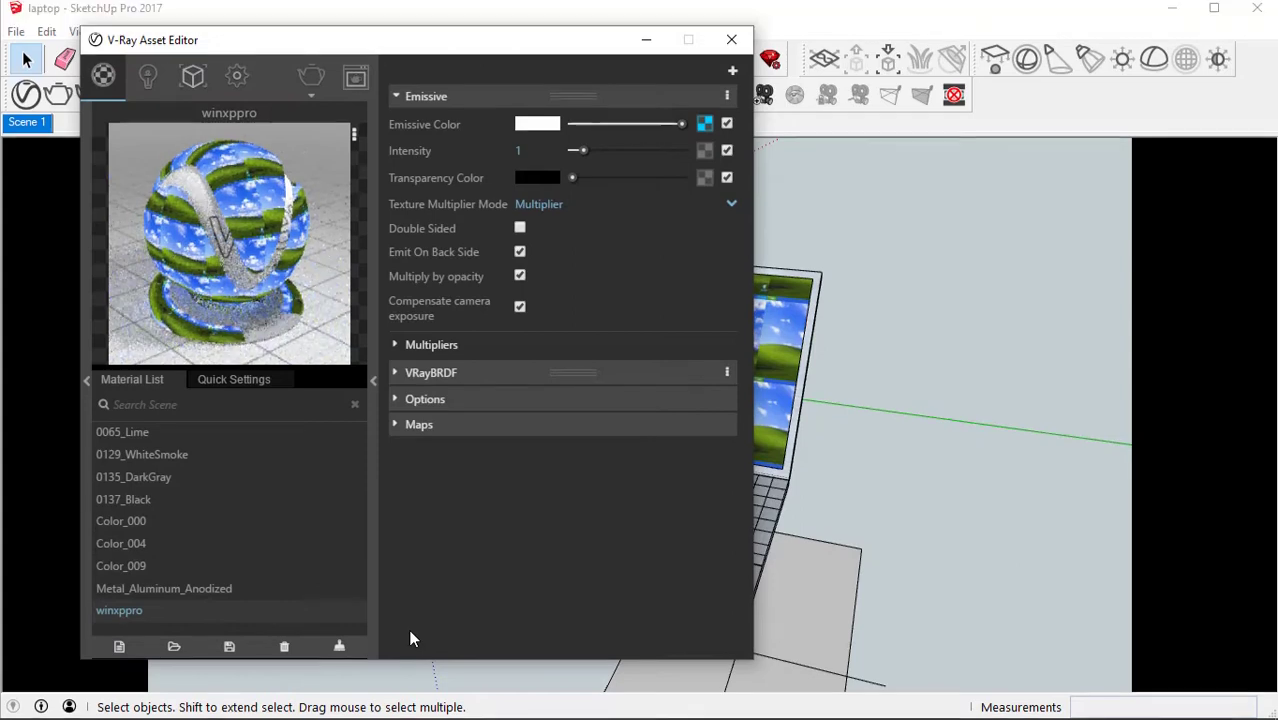
click(372, 384)
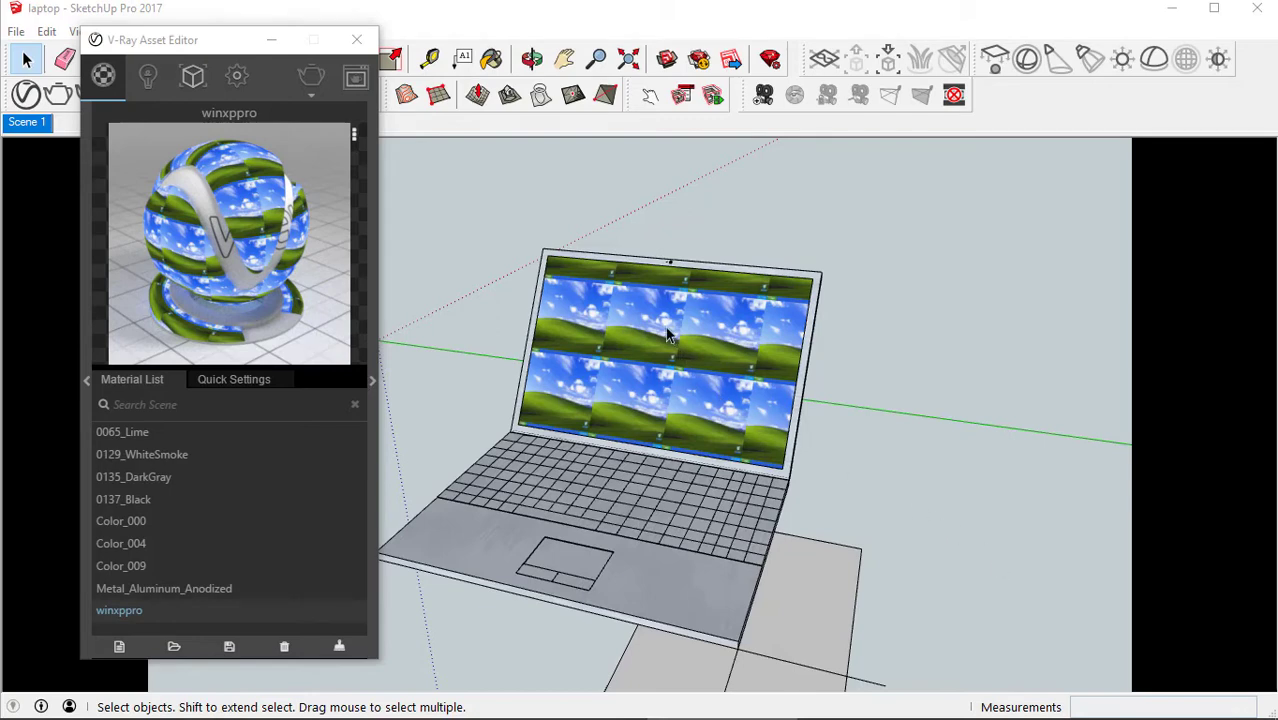
Use Texture > Position to pin the wallpaper to the laptop screen's corners, fitting one whole image.
right_click(665, 330)
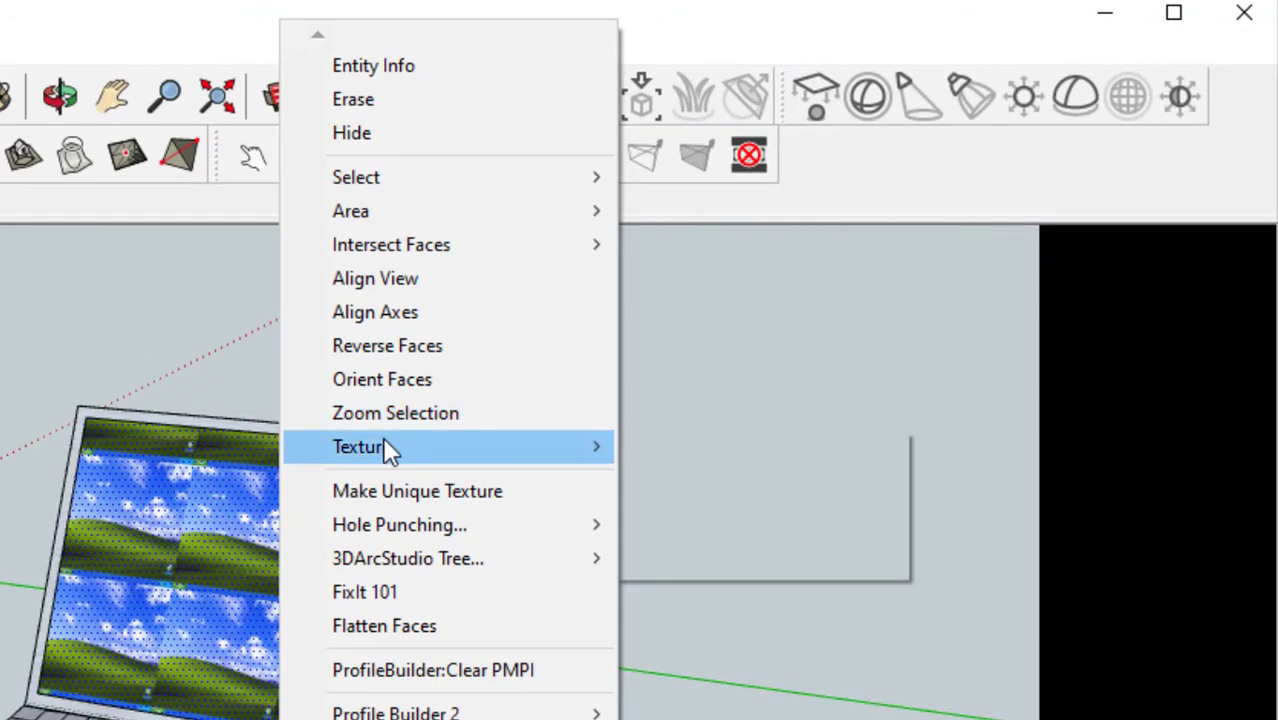
mouse_move(362, 447)
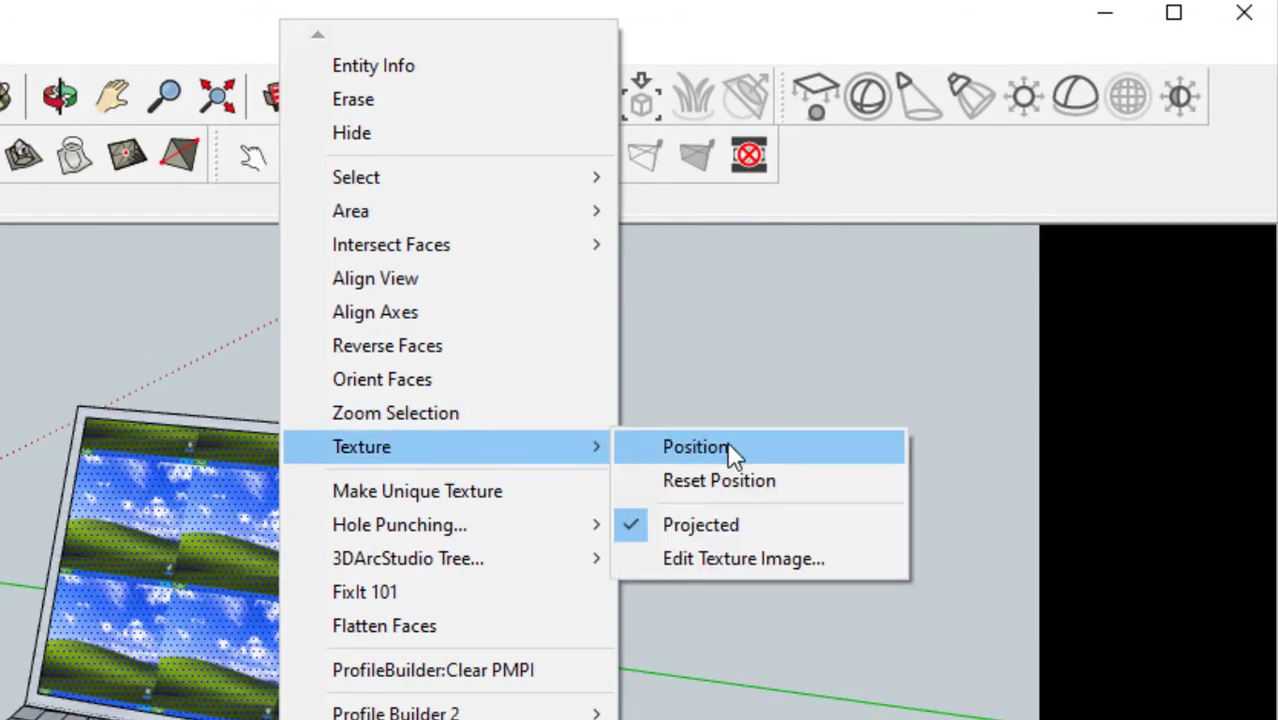
click(728, 447)
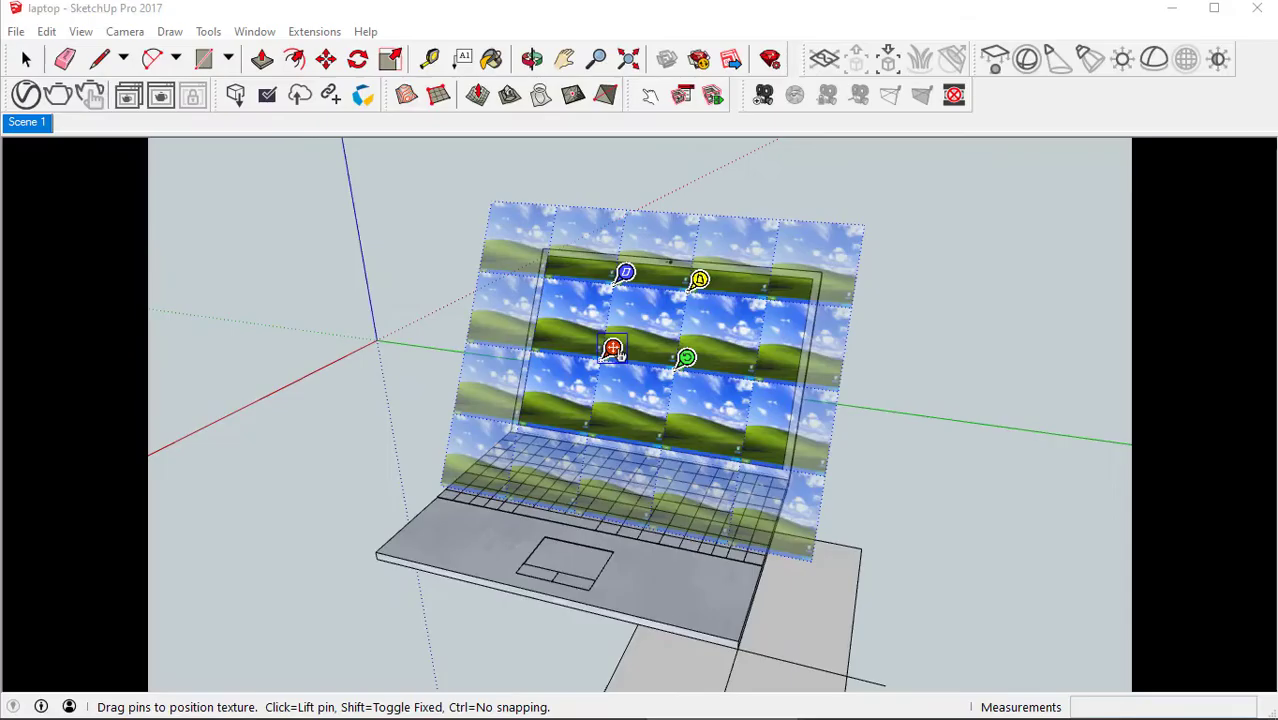
drag(556, 398, 523, 416)
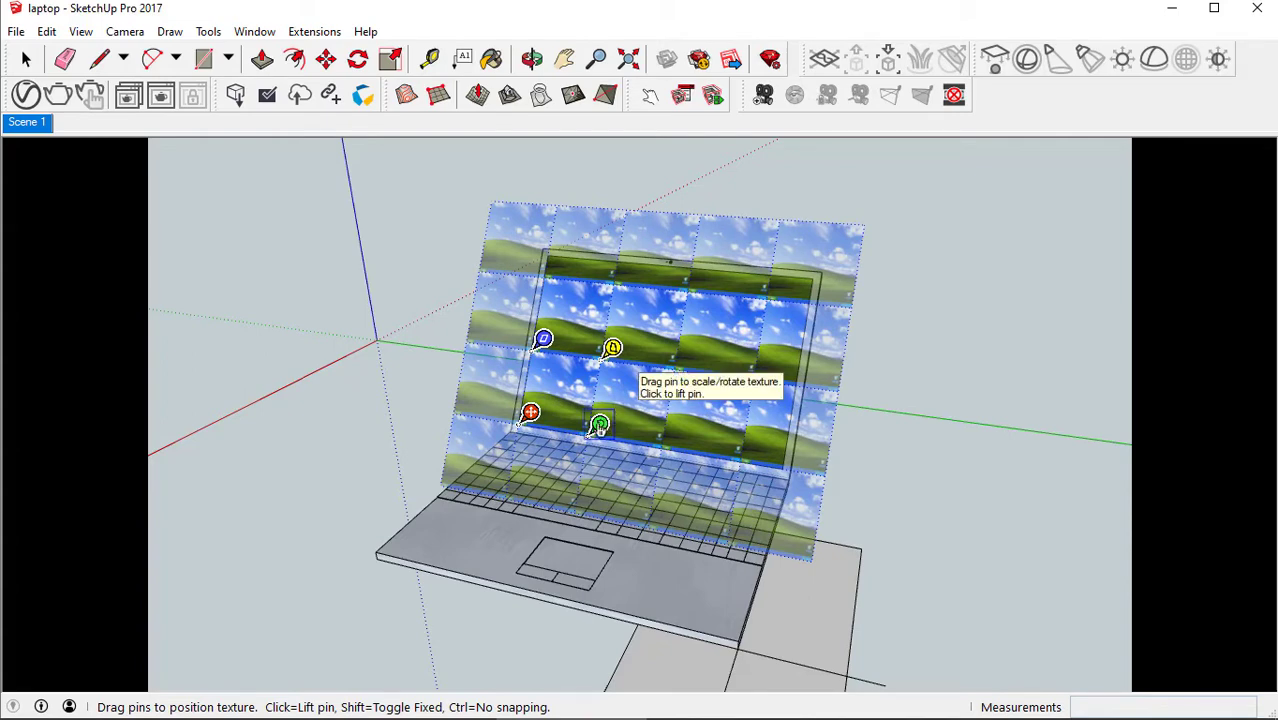
mouse_move(599, 427)
mouse_down()
mouse_move(671, 423)
mouse_move(711, 445)
mouse_move(790, 456)
mouse_up()
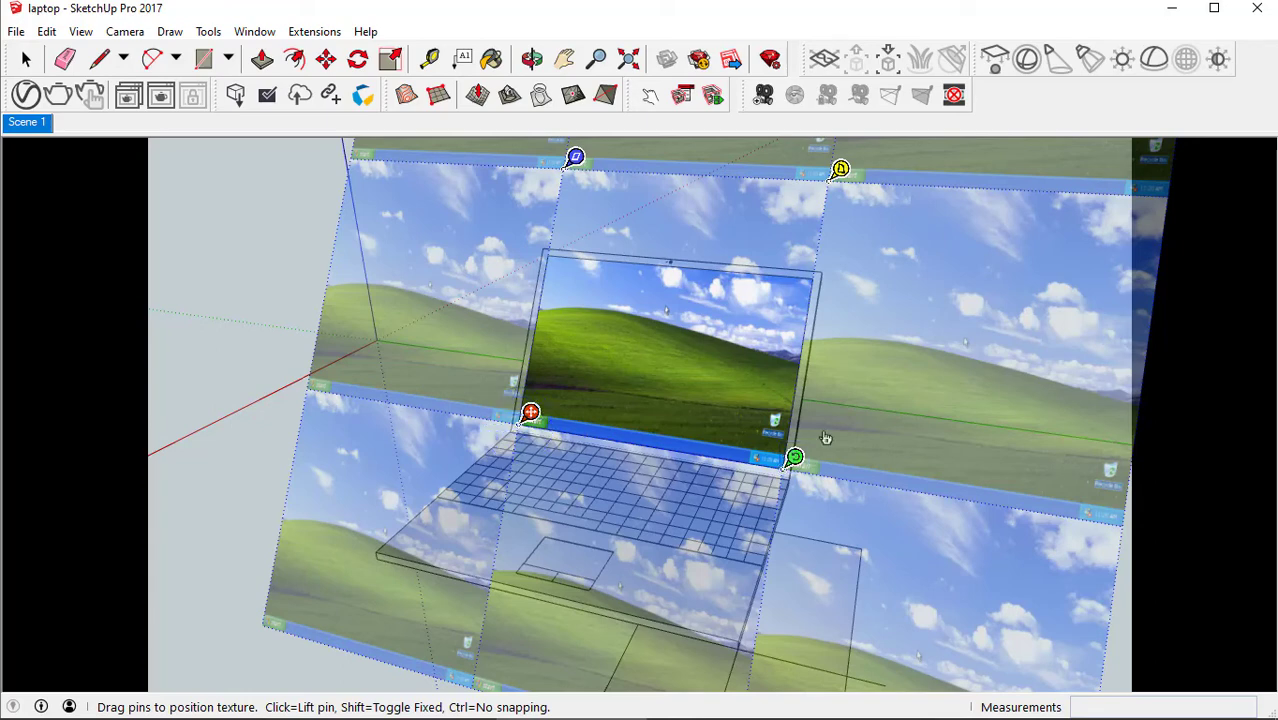
click(231, 348)
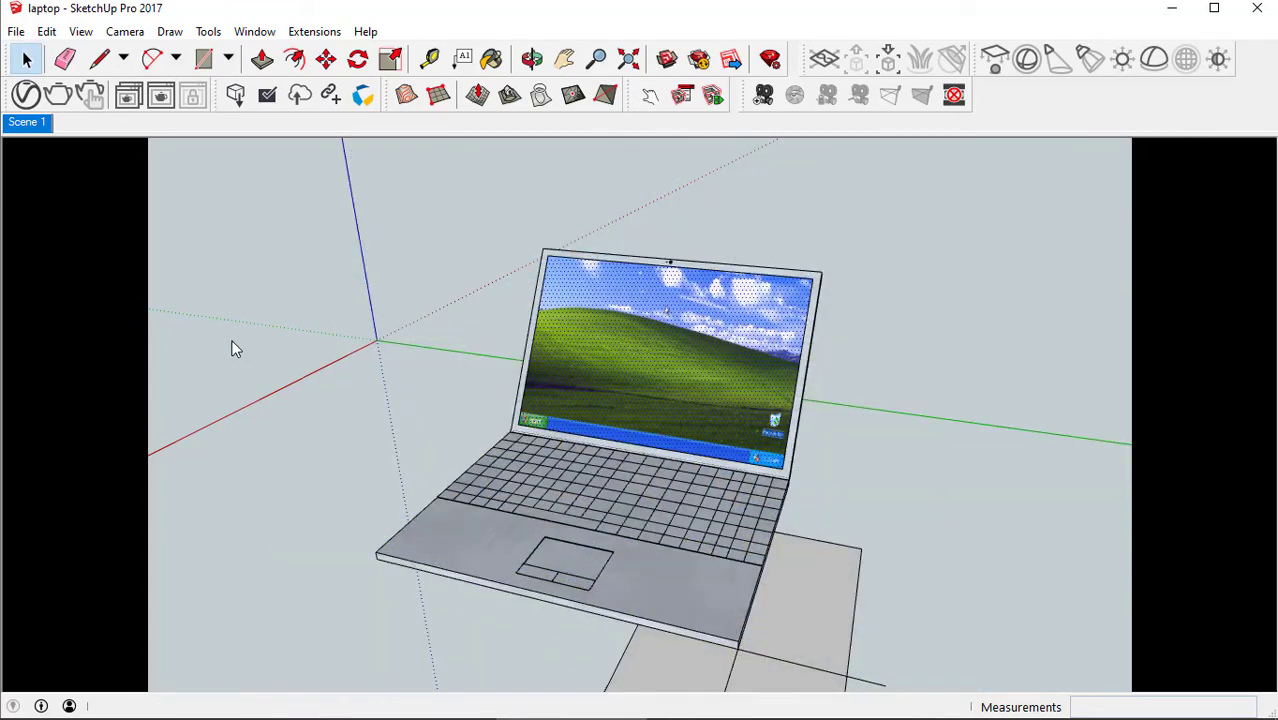
Render the dark scene with emissive intensity 5 to show the laptop screen glowing.
click(57, 94)
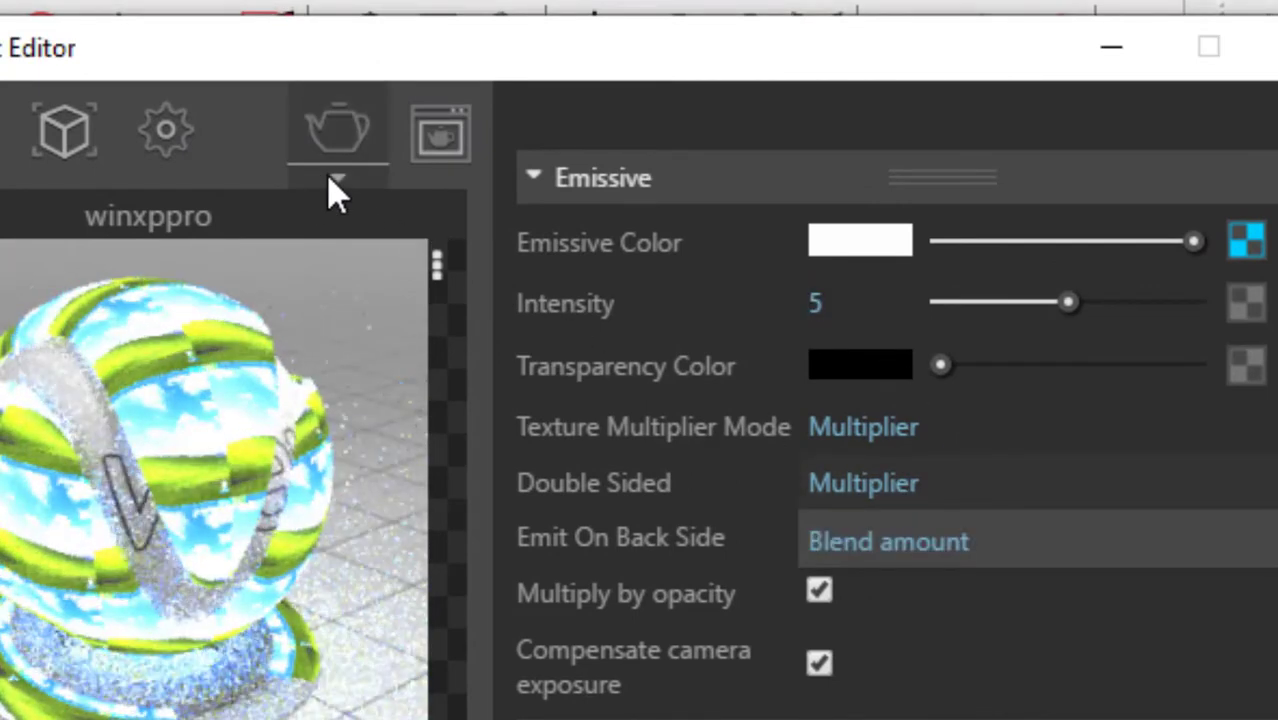
click(335, 182)
click(345, 255)
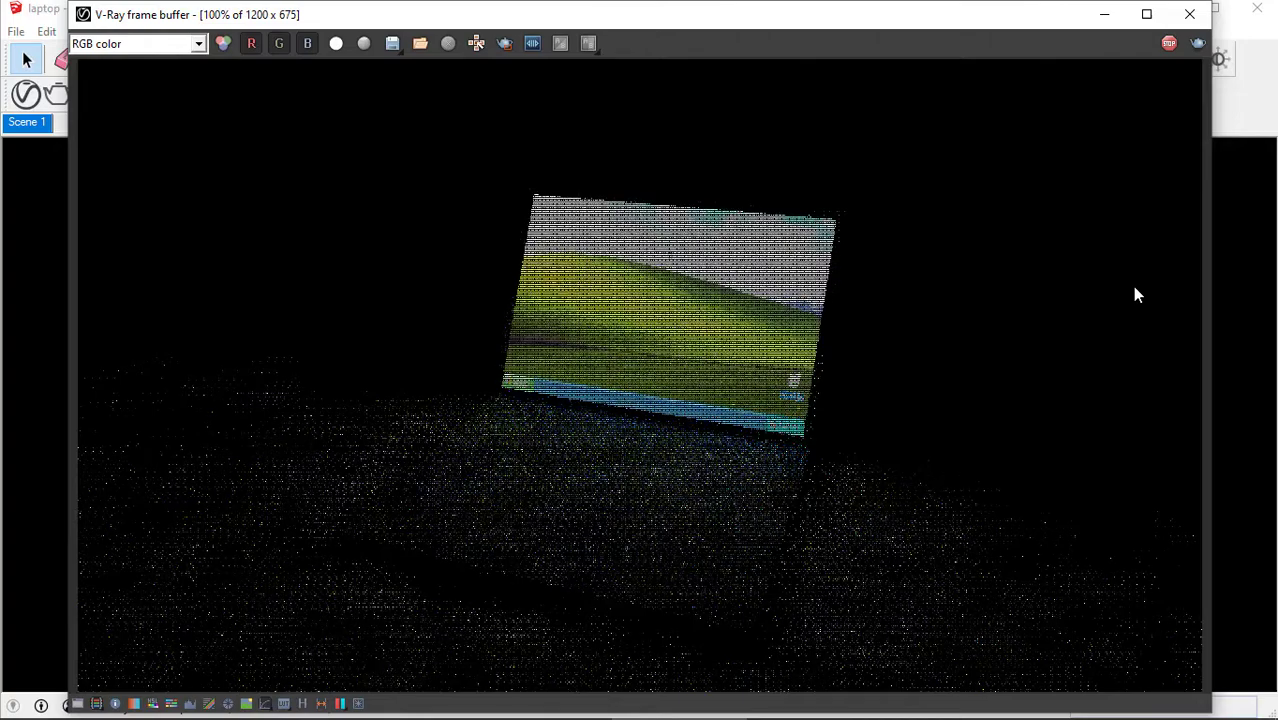